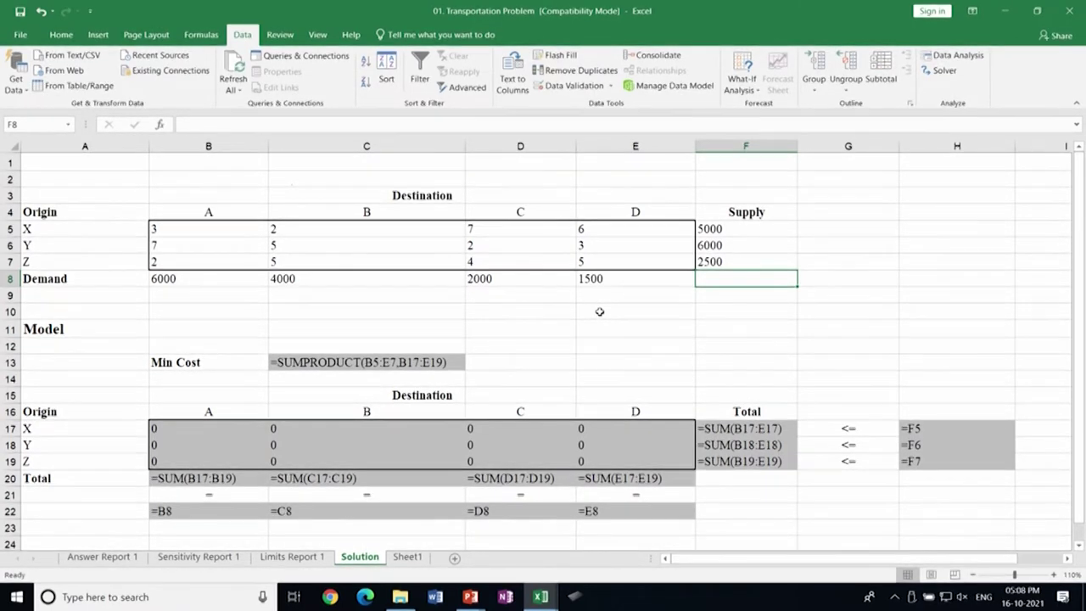
# Step: Examine the origin and destination total formulas in F17:F18 and B20:C20, plus demand cell B8 and supply cell F5
pyautogui.click(749, 430)
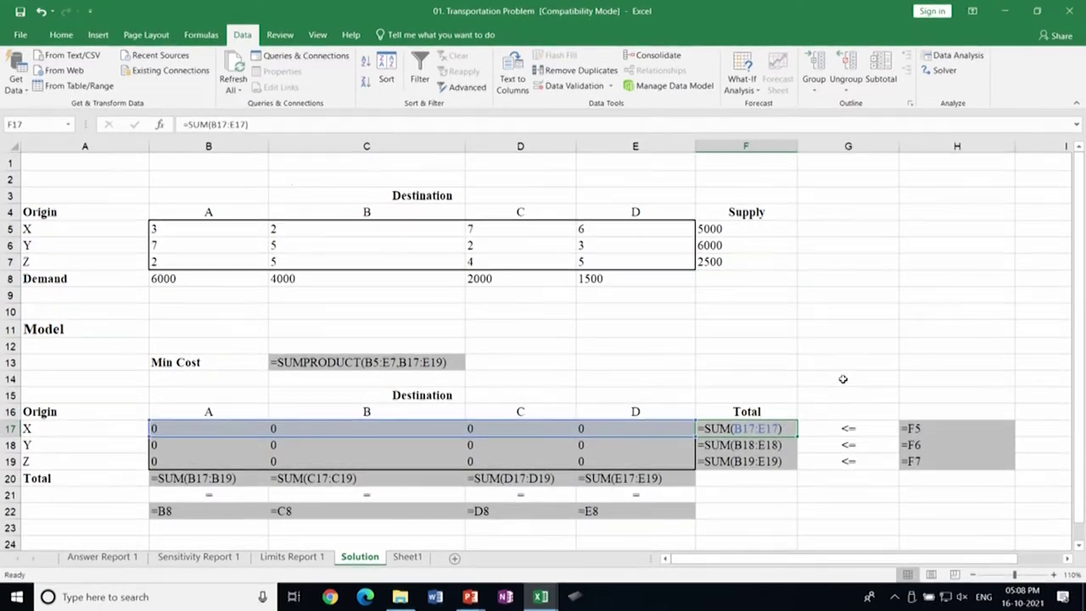
pyautogui.click(782, 443)
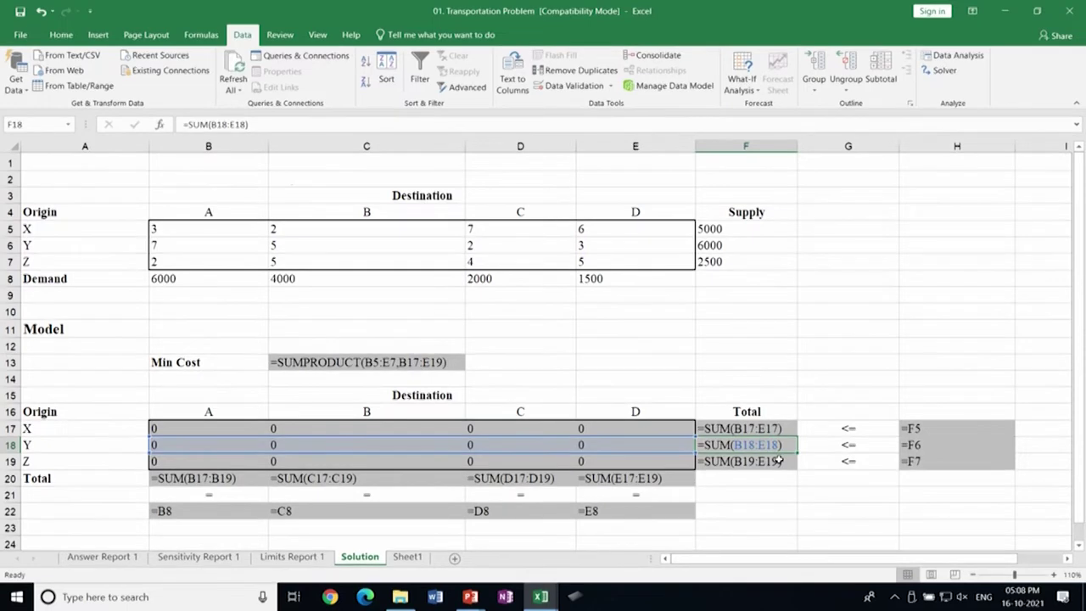
pyautogui.click(208, 480)
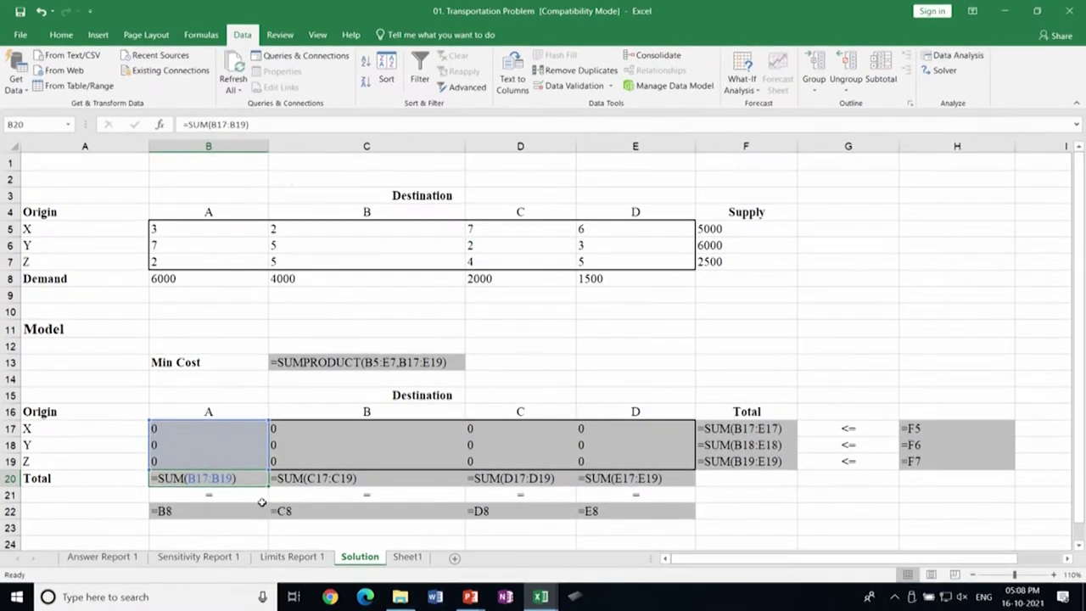
pyautogui.click(324, 480)
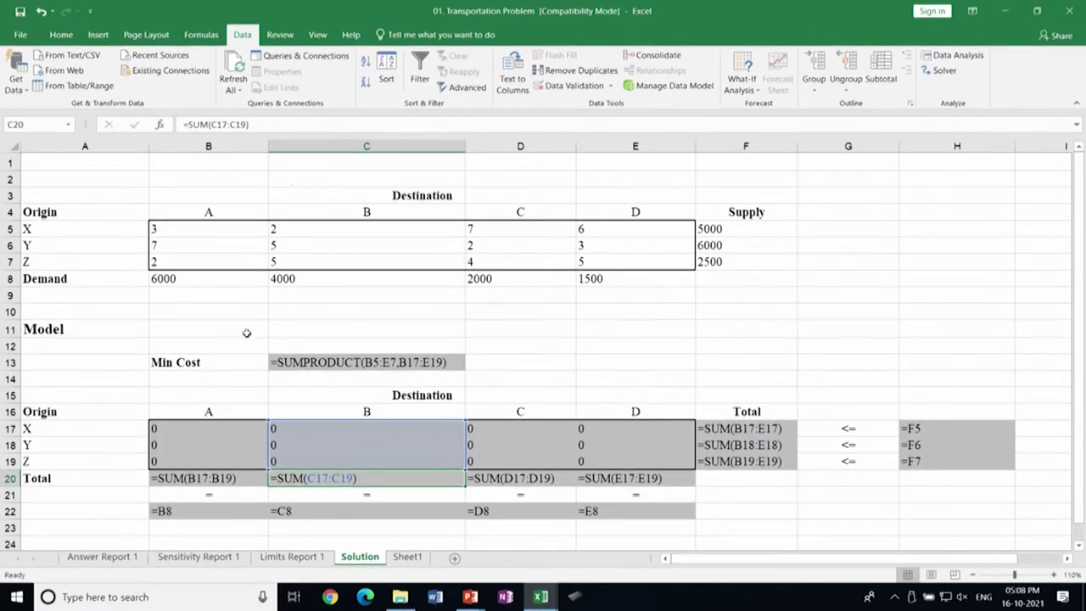
pyautogui.click(225, 282)
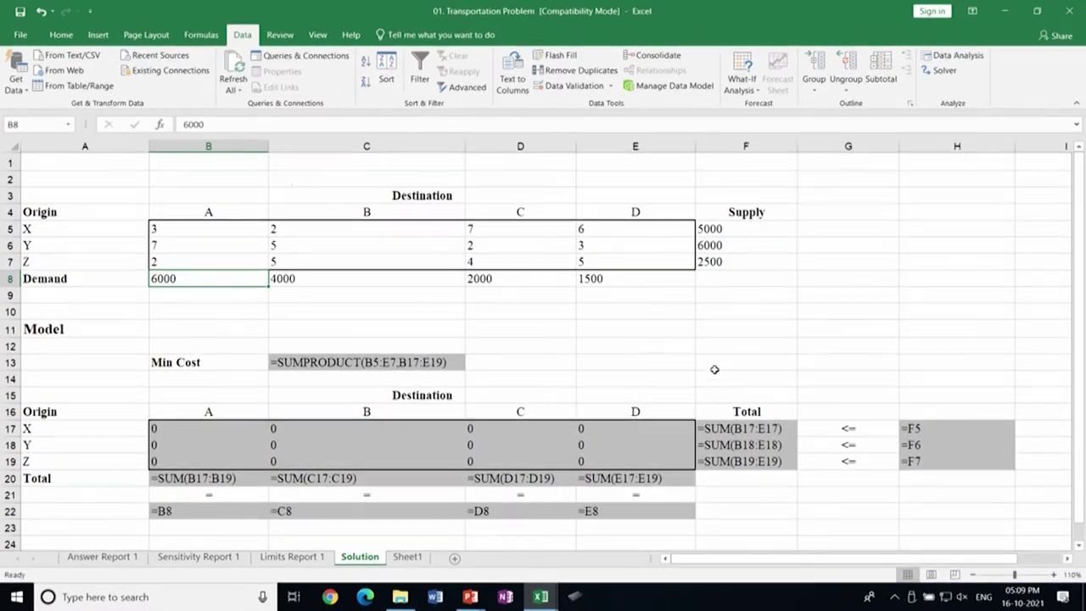
pyautogui.click(709, 229)
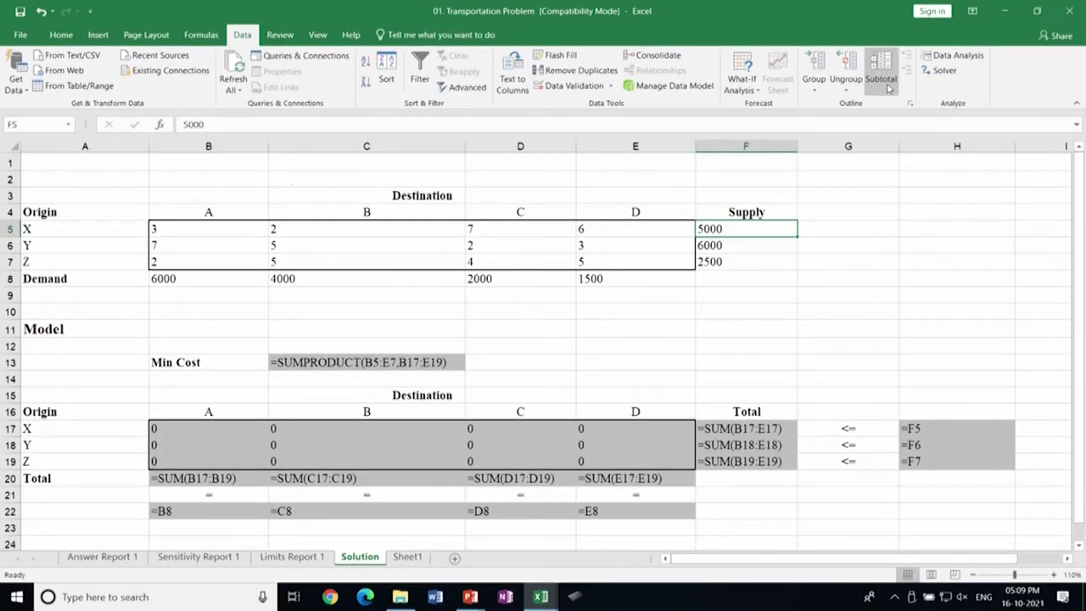
# Step: Solve the transportation model with the existing Solver setup, keeping the solution and generating Answer, Sensitivity and Limits reports
pyautogui.click(940, 70)
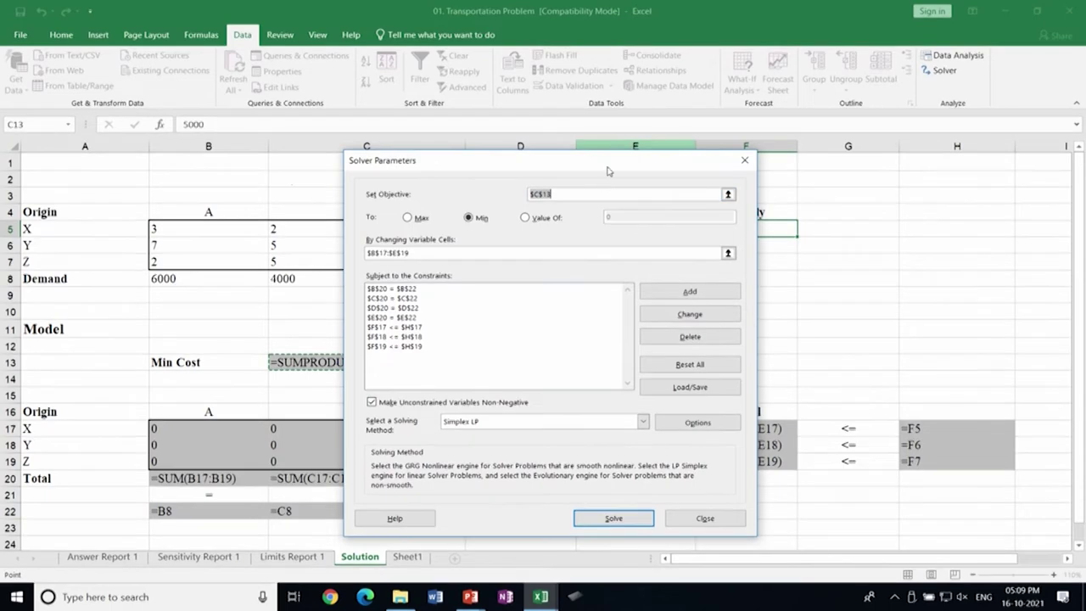
pyautogui.moveTo(611, 163); pyautogui.dragTo(812, 162)
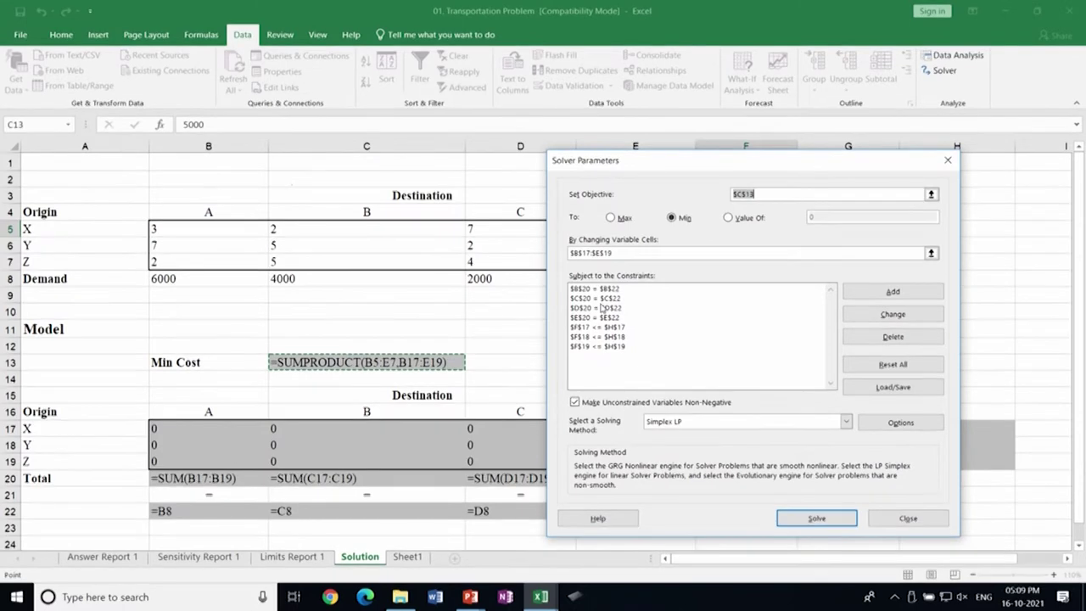
pyautogui.click(816, 517)
pyautogui.click(581, 215)
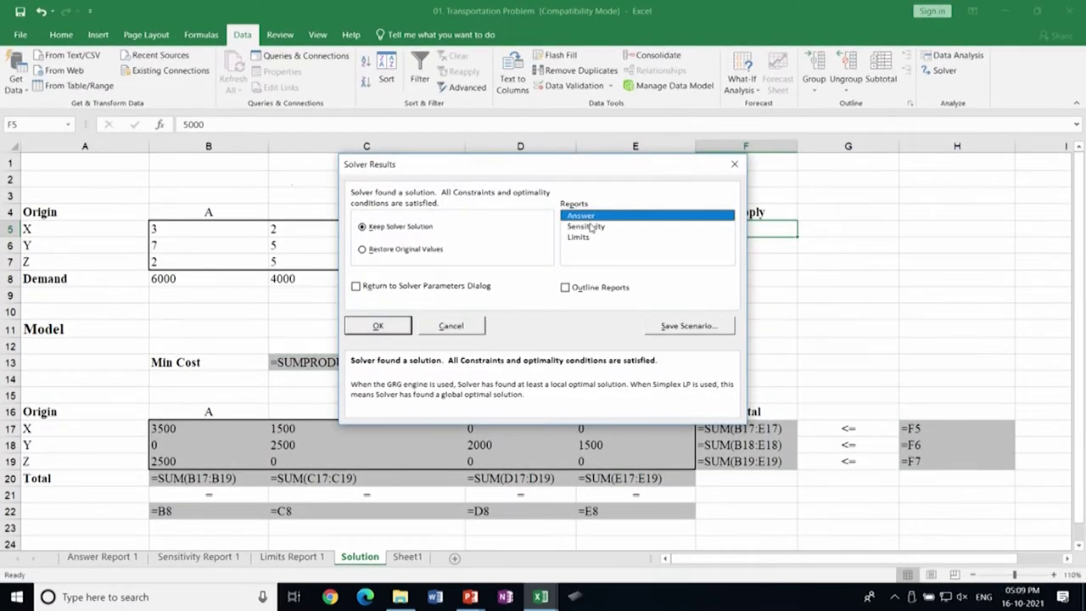
pyautogui.click(585, 225)
pyautogui.click(582, 236)
pyautogui.click(386, 325)
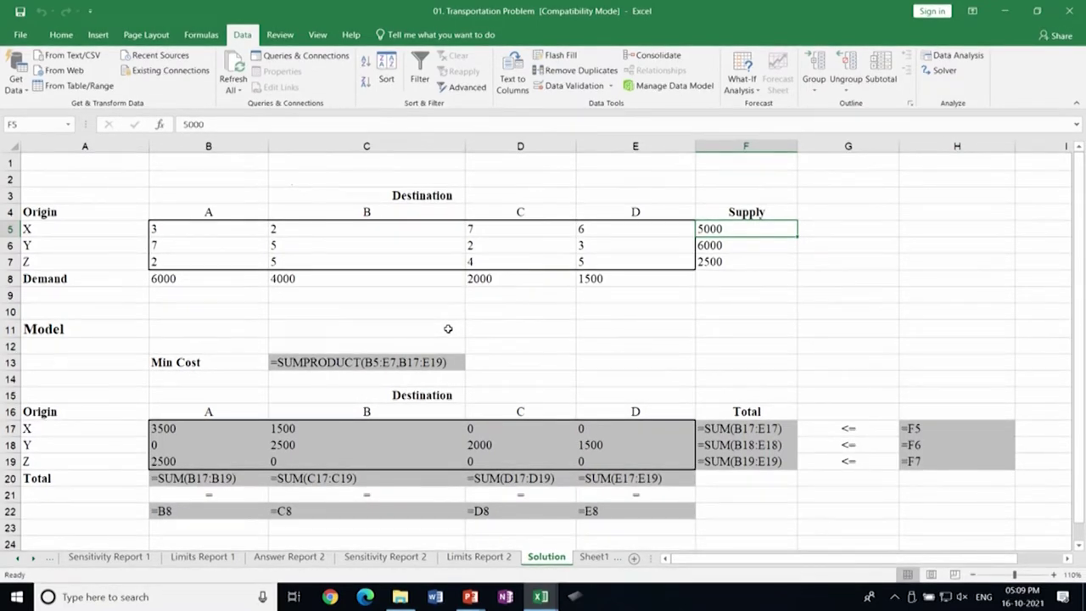
# Step: Check the solved shipments from X to A and B, and switch the sheet from formulas to calculated values
pyautogui.click(222, 433)
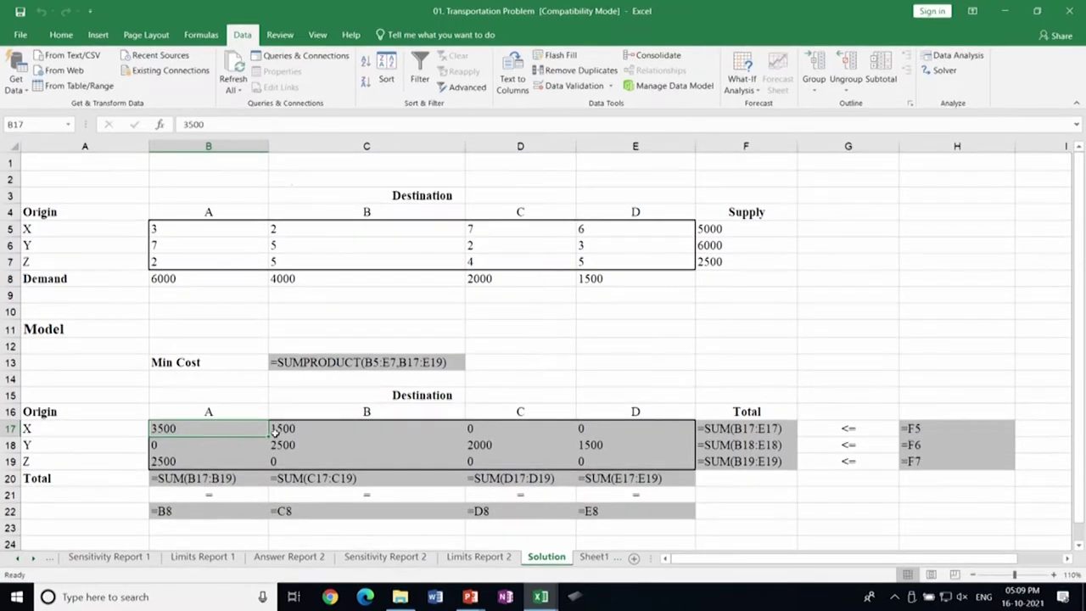
pyautogui.click(301, 428)
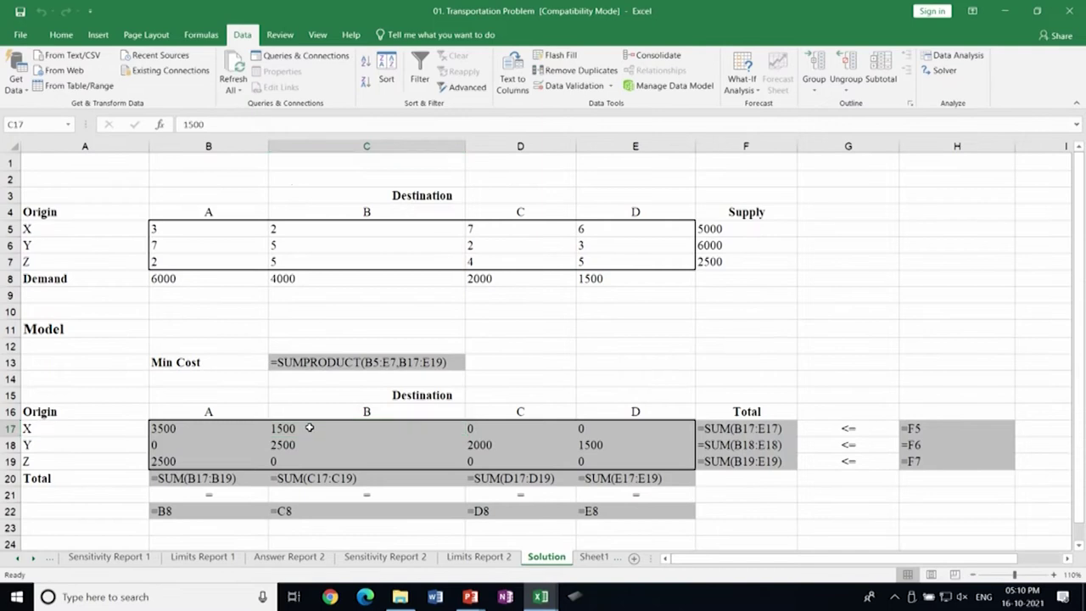
pyautogui.hotkey('ctrl', '`')
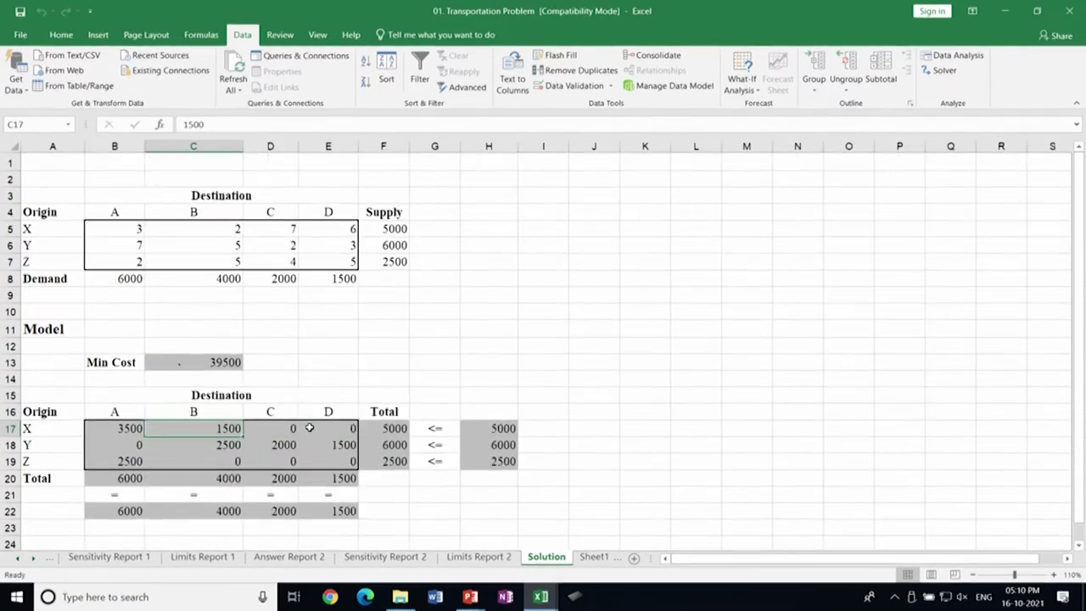
# Step: Examine the minimum cost in C13, the shipments to A, the origin totals F17:F19 and the demand row B22:E22
pyautogui.click(236, 362)
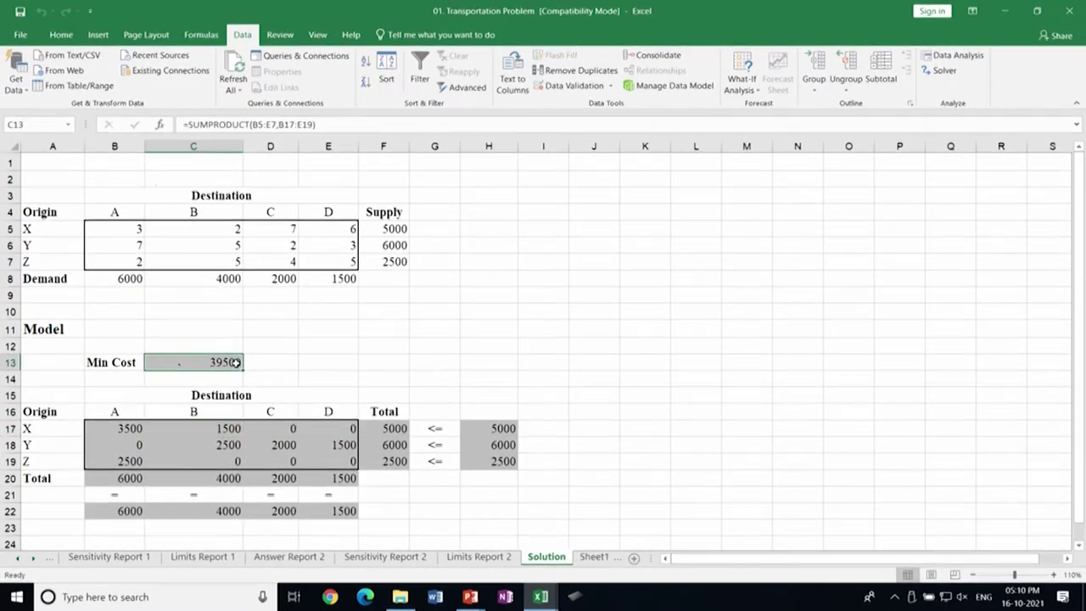
pyautogui.moveTo(134, 430); pyautogui.dragTo(133, 460)
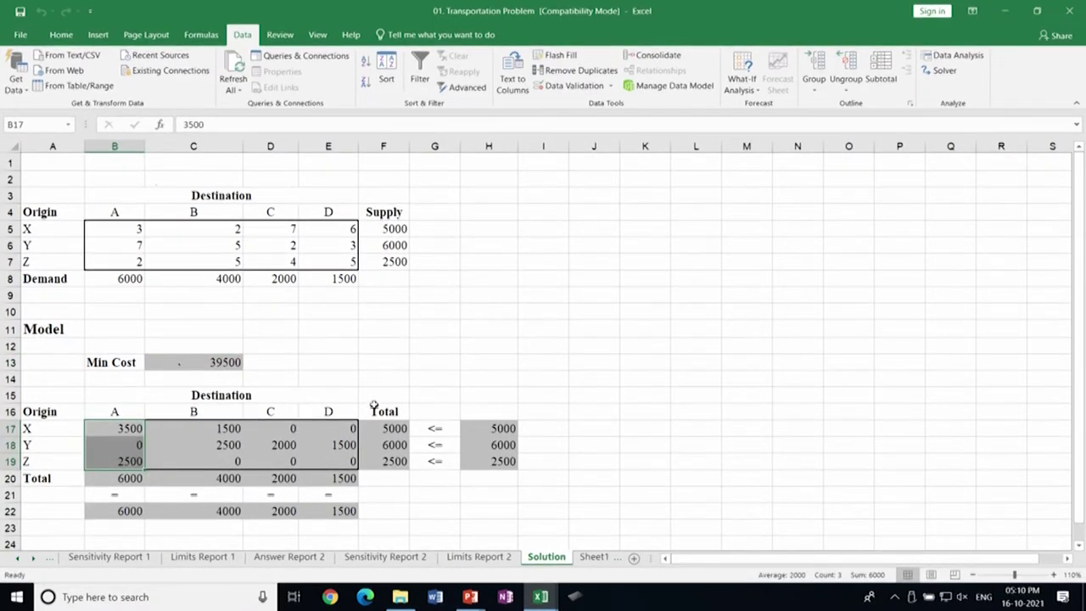
pyautogui.moveTo(388, 427); pyautogui.dragTo(394, 454)
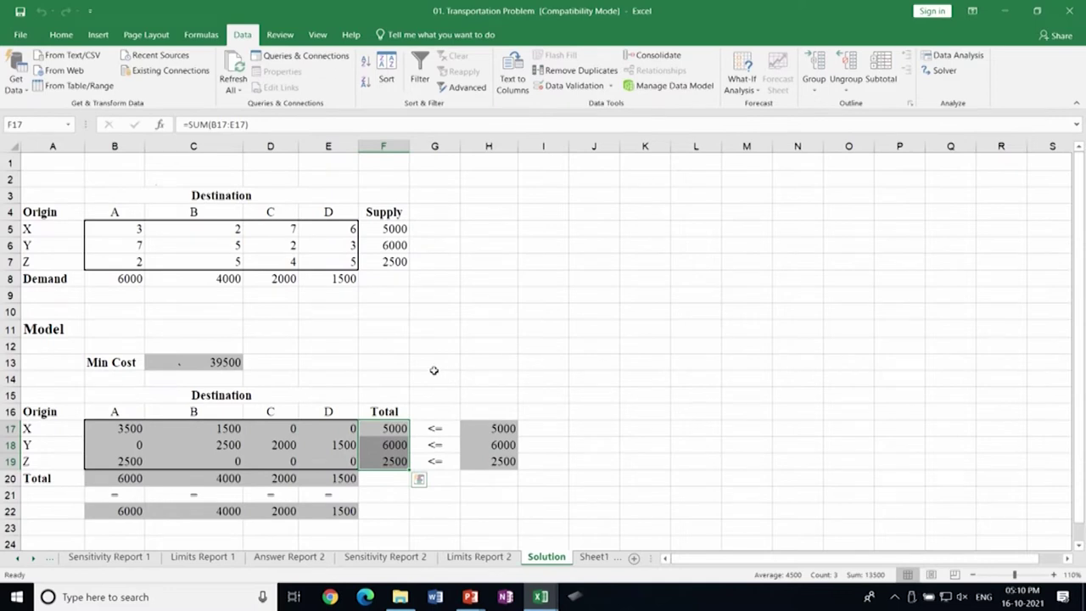
pyautogui.moveTo(123, 506); pyautogui.dragTo(350, 510)
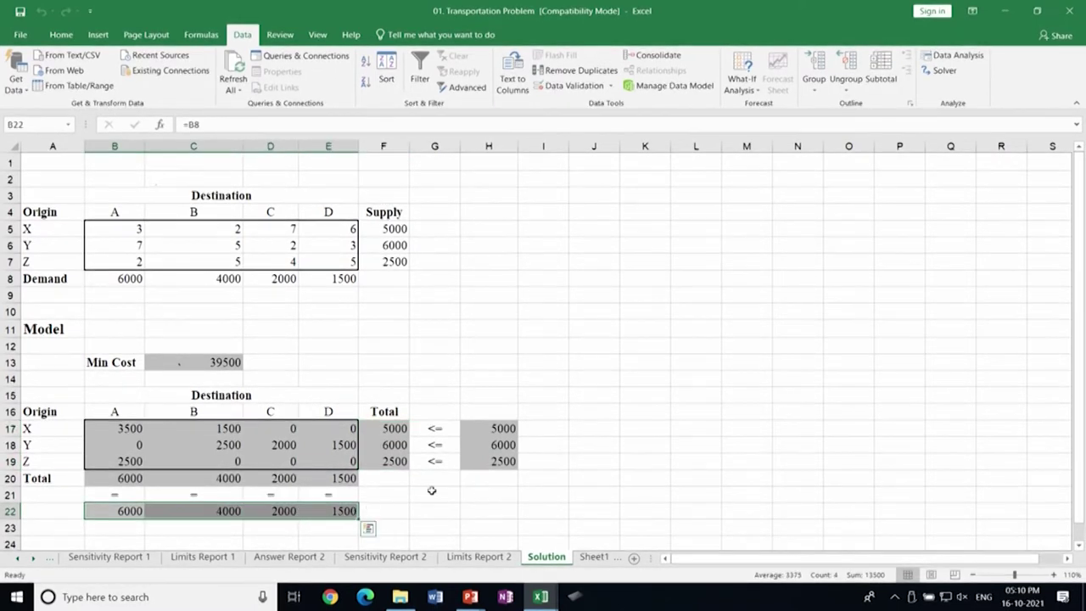
pyautogui.click(488, 351)
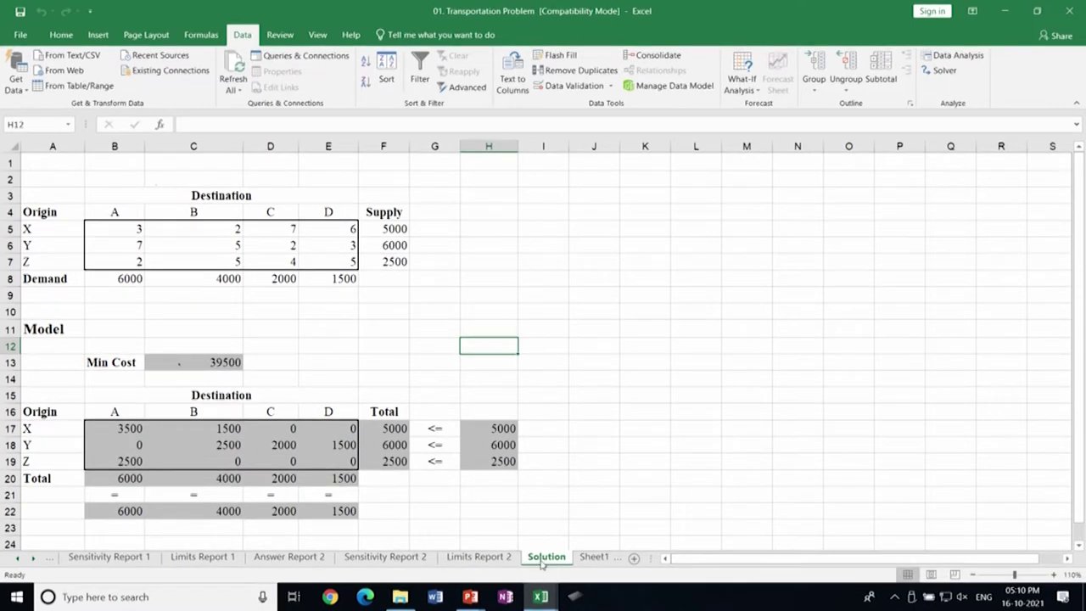
# Step: In the 01. Transportation_New workbook, minimise objective cell D20 with the existing Solver setup and generate Answer, Sensitivity and Limits reports
pyautogui.moveTo(544, 599)
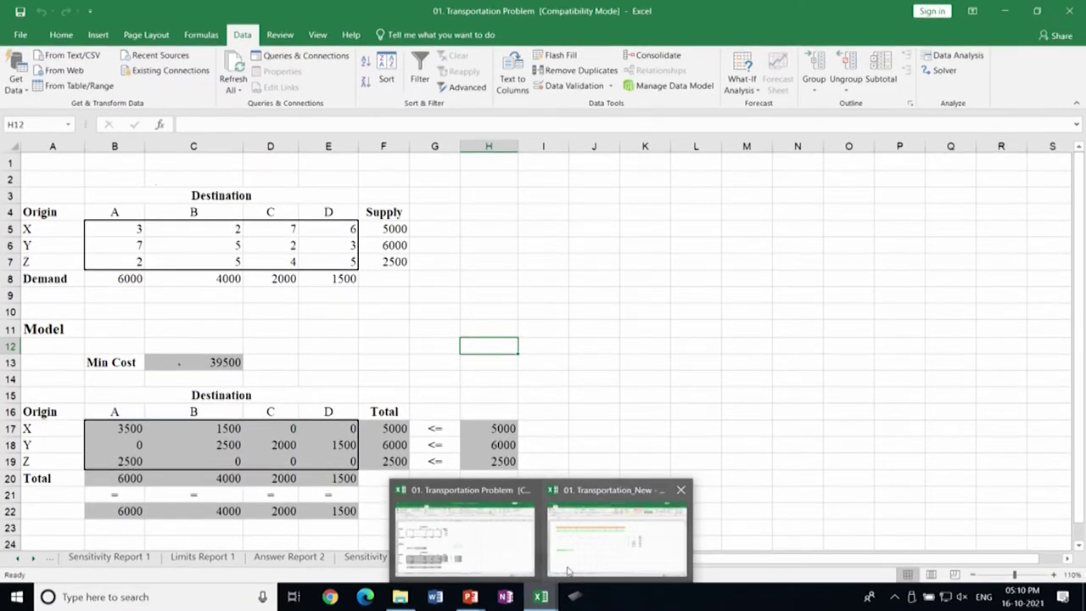
pyautogui.click(585, 543)
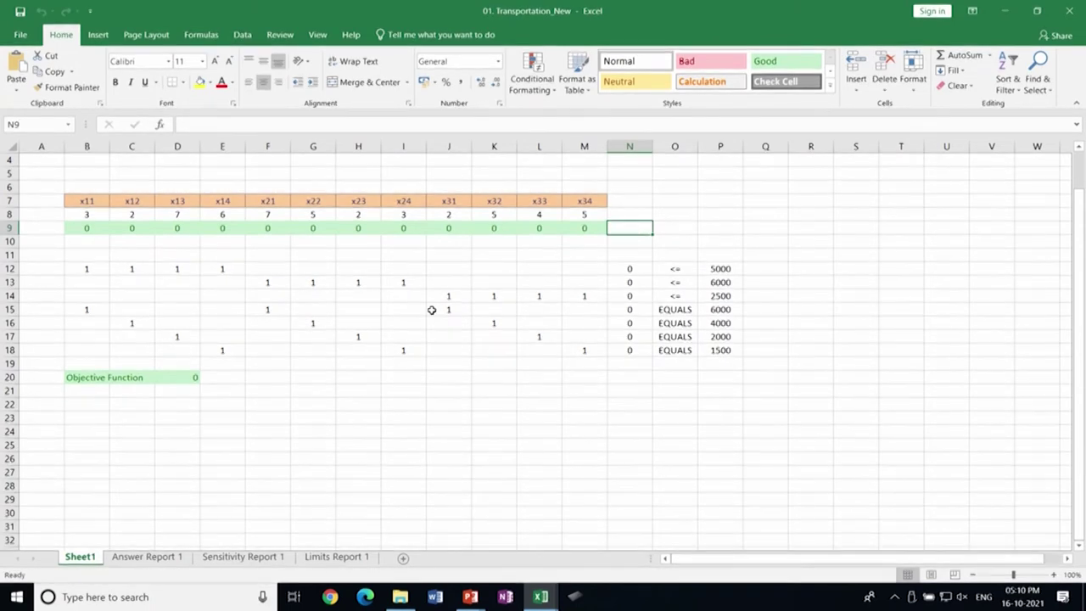
pyautogui.click(198, 377)
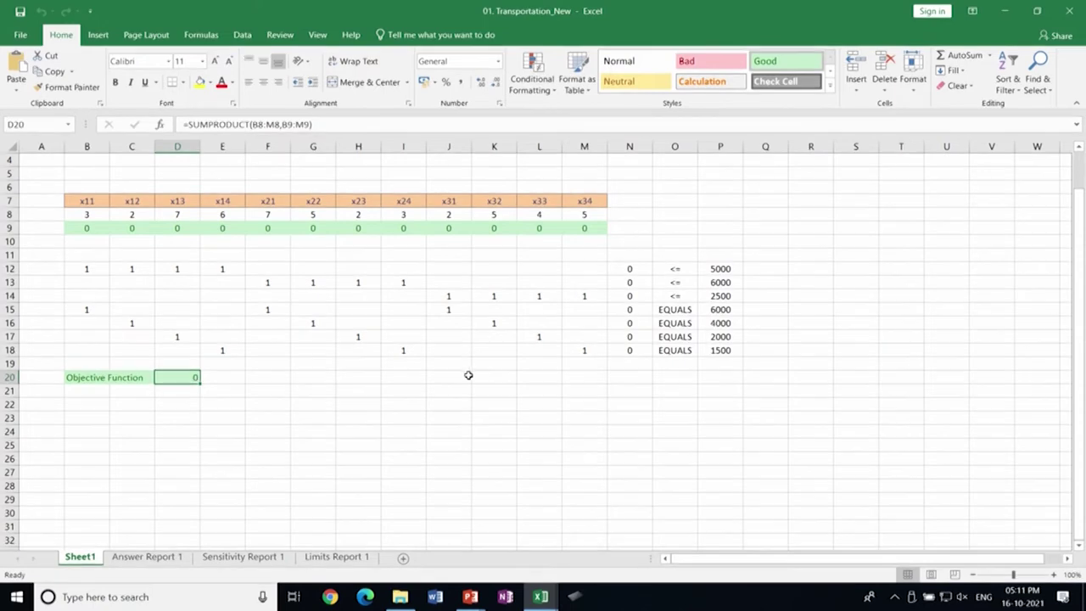
pyautogui.click(242, 34)
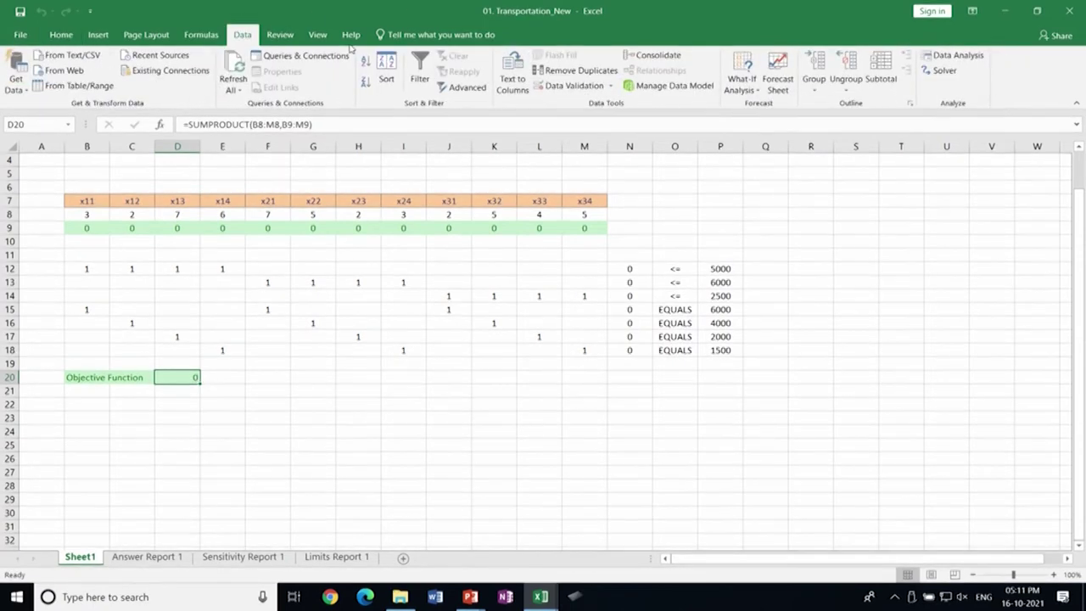
pyautogui.click(943, 71)
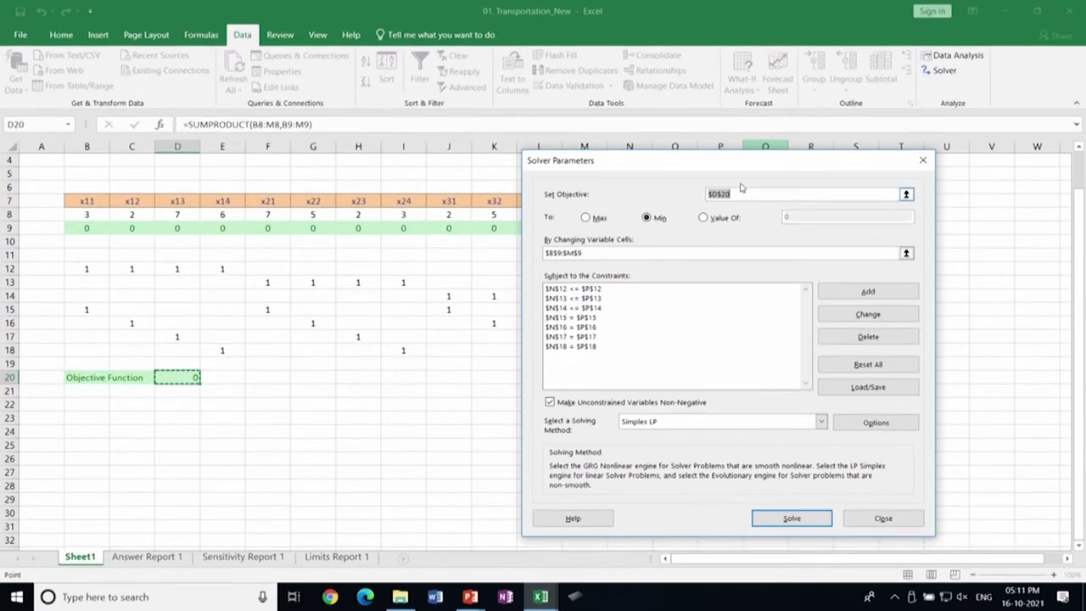
pyautogui.click(801, 520)
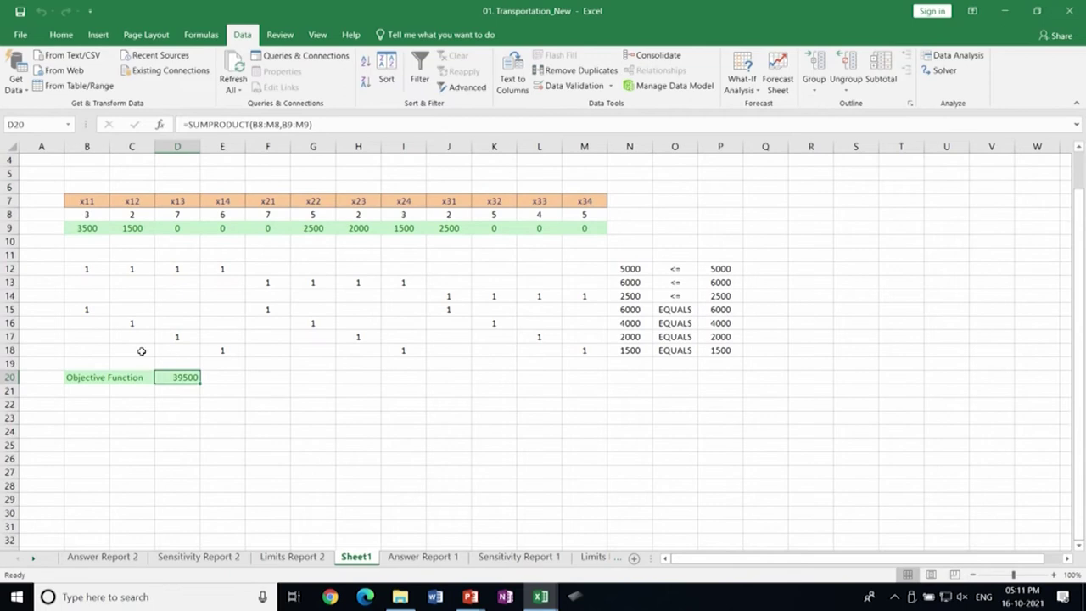
# Step: Examine the solved values of variables x11 and x12 in row 9
pyautogui.click(91, 230)
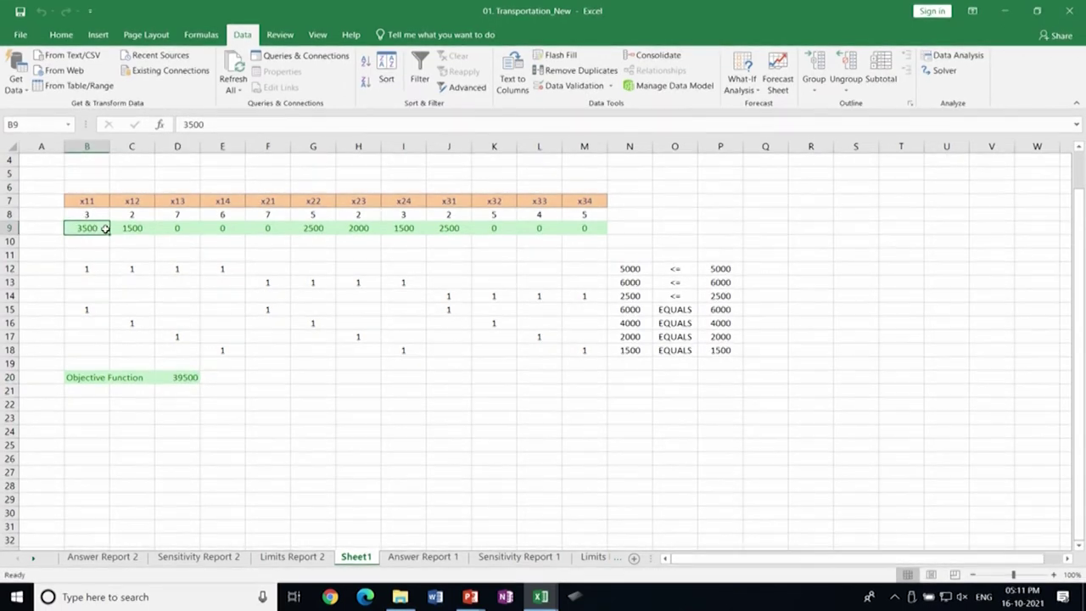
pyautogui.click(127, 229)
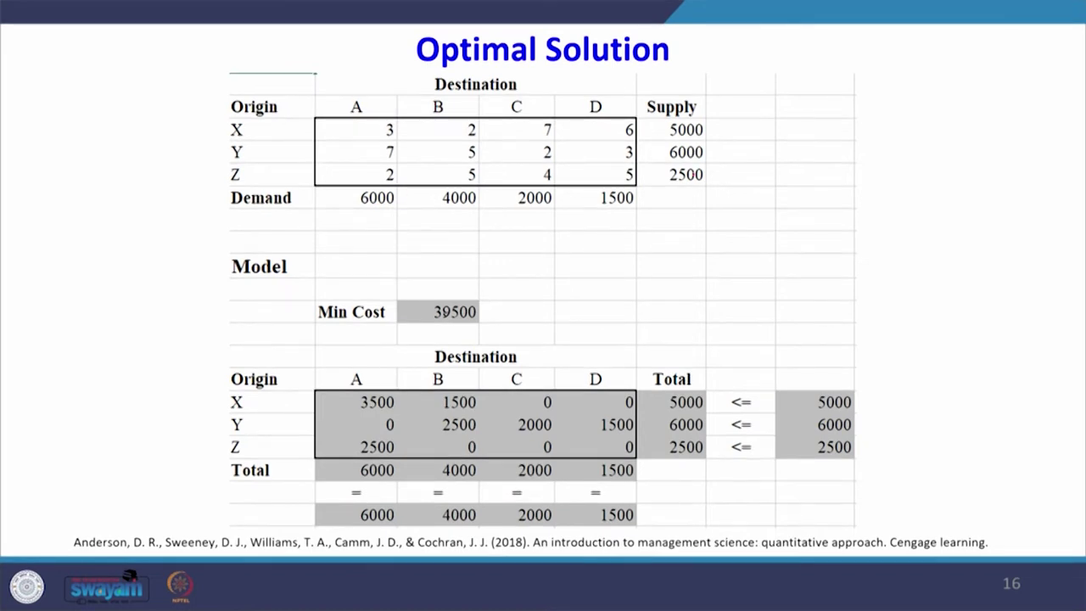
pyautogui.moveTo(713, 190); pyautogui.dragTo(743, 173)
pyautogui.moveTo(345, 394)
pyautogui.mouseDown()
pyautogui.moveTo(376, 420)
pyautogui.moveTo(344, 391)
pyautogui.mouseUp()
pyautogui.moveTo(456, 415); pyautogui.dragTo(438, 392)
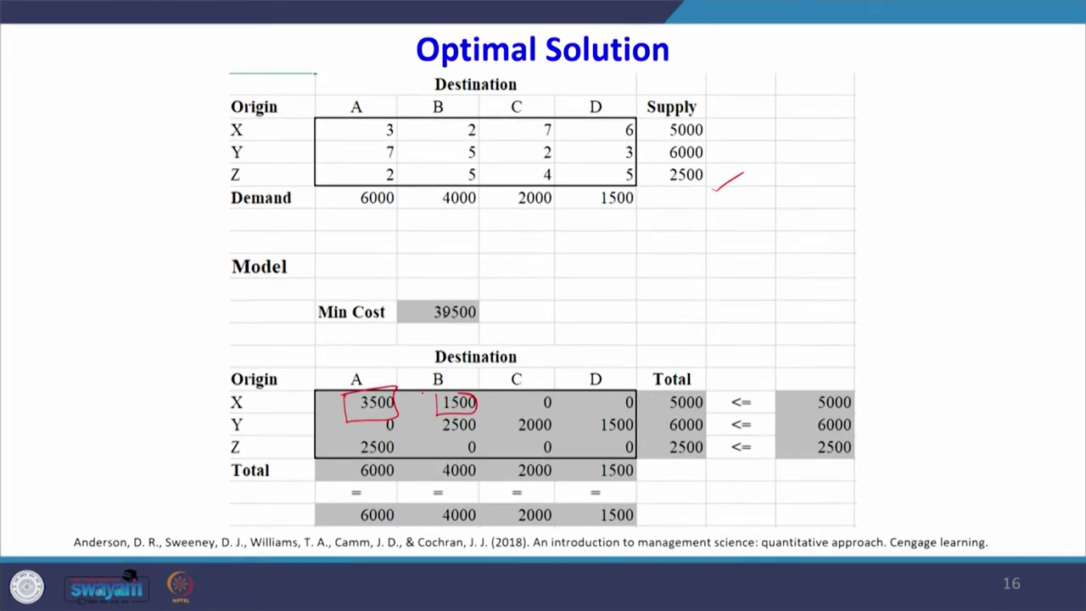
pyautogui.moveTo(684, 388)
pyautogui.mouseDown()
pyautogui.moveTo(660, 401)
pyautogui.moveTo(696, 411)
pyautogui.moveTo(662, 437)
pyautogui.moveTo(704, 409)
pyautogui.moveTo(658, 415)
pyautogui.moveTo(702, 439)
pyautogui.mouseUp()
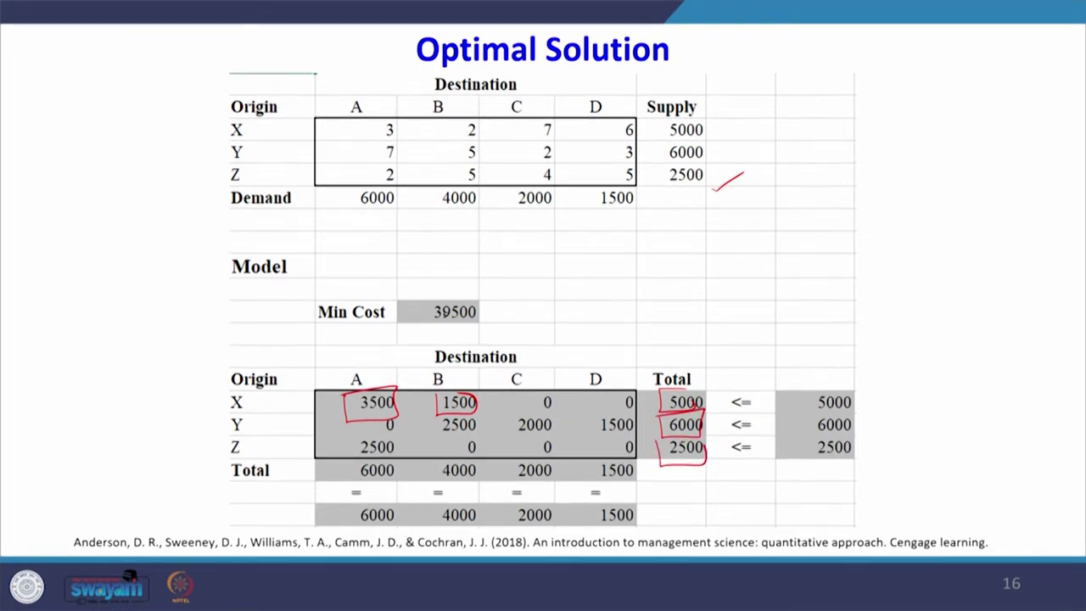
pyautogui.moveTo(348, 502)
pyautogui.mouseDown()
pyautogui.moveTo(361, 533)
pyautogui.moveTo(392, 504)
pyautogui.moveTo(472, 503)
pyautogui.mouseUp()
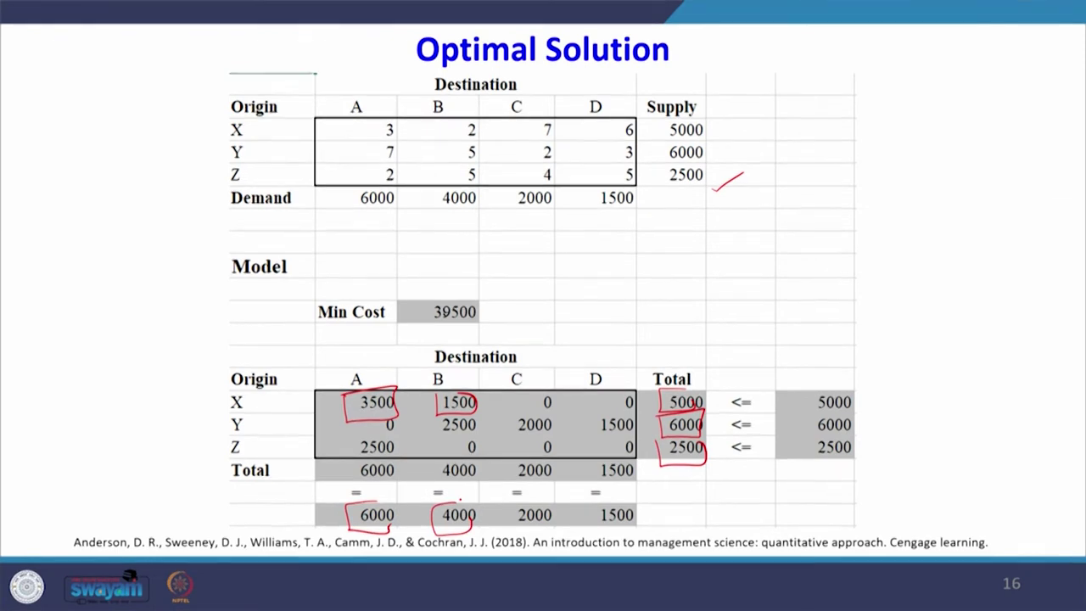